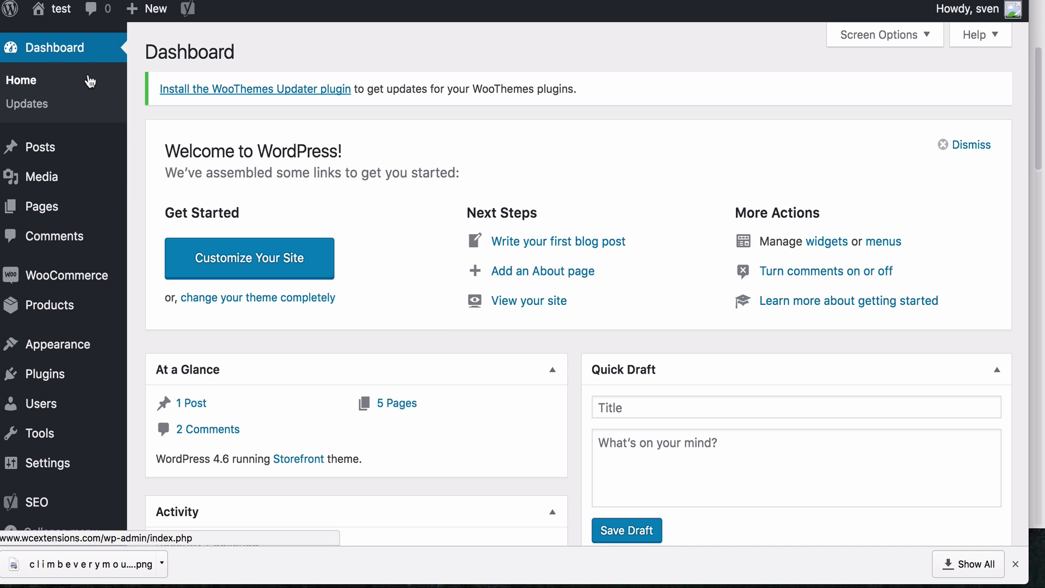
Step: Tick 'Enable the use of coupons' in WooCommerce Checkout settings and save the changes
mouse_move(60, 279)
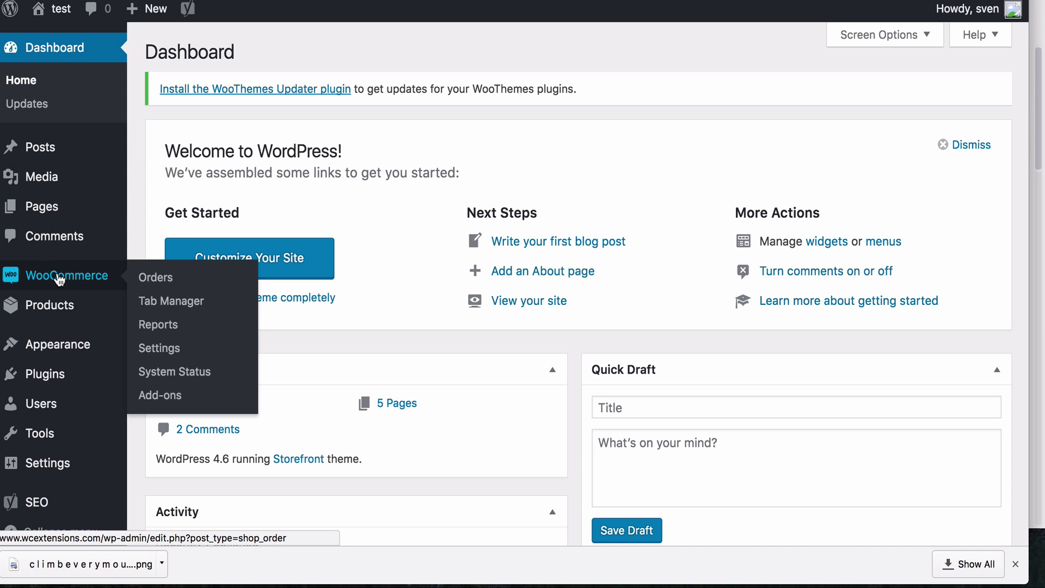
click(163, 353)
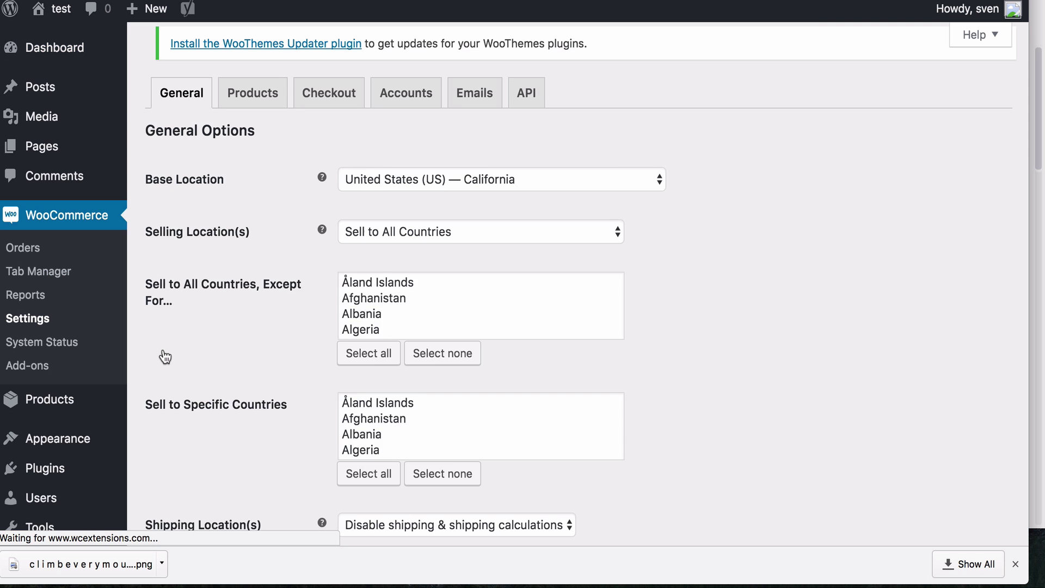
click(321, 59)
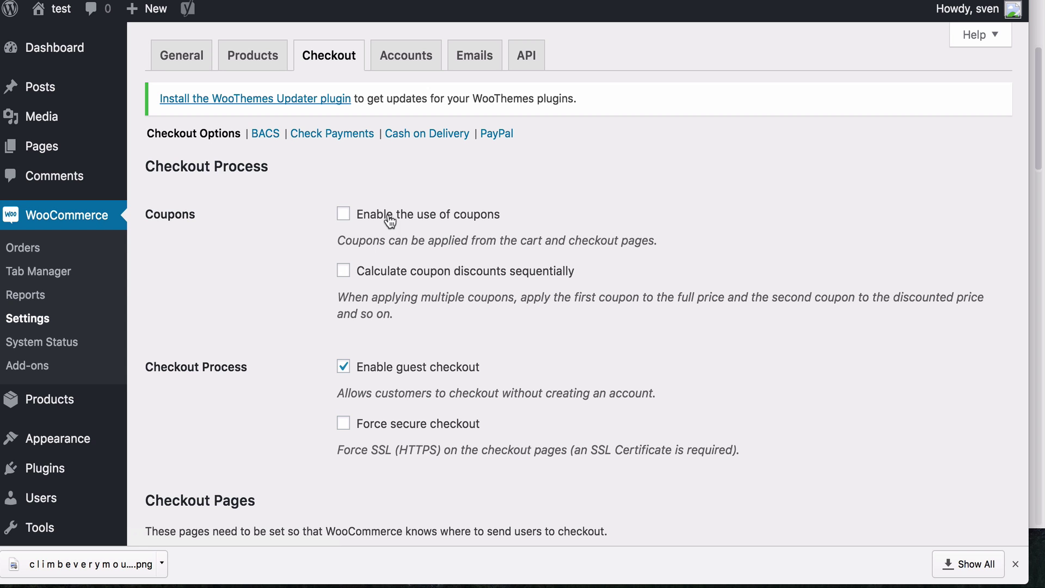
click(343, 214)
scroll(287, 278, down, 15)
click(194, 458)
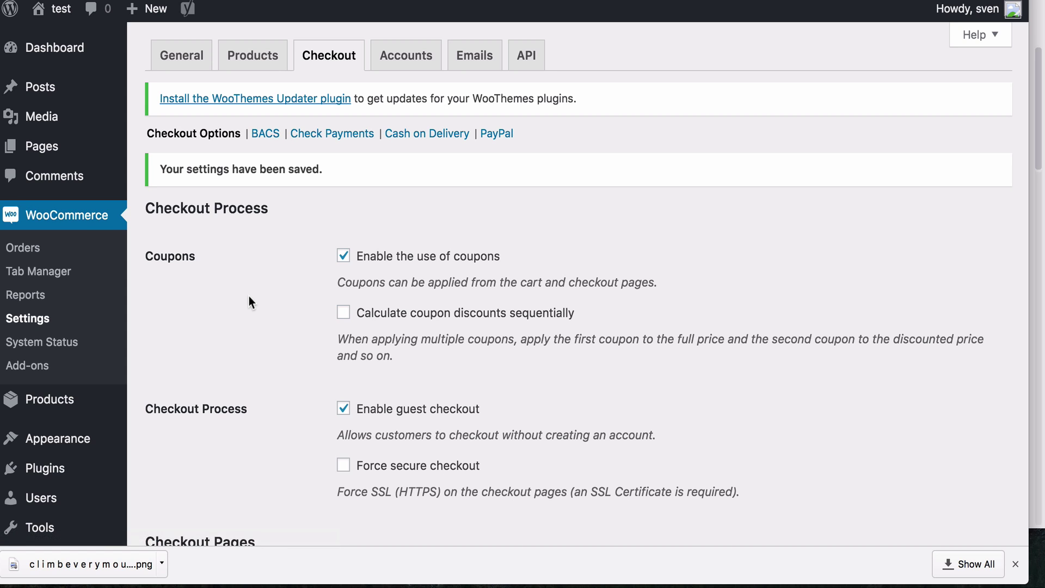
Step: Go to WooCommerce > Coupons to see the store's coupon list
click(67, 220)
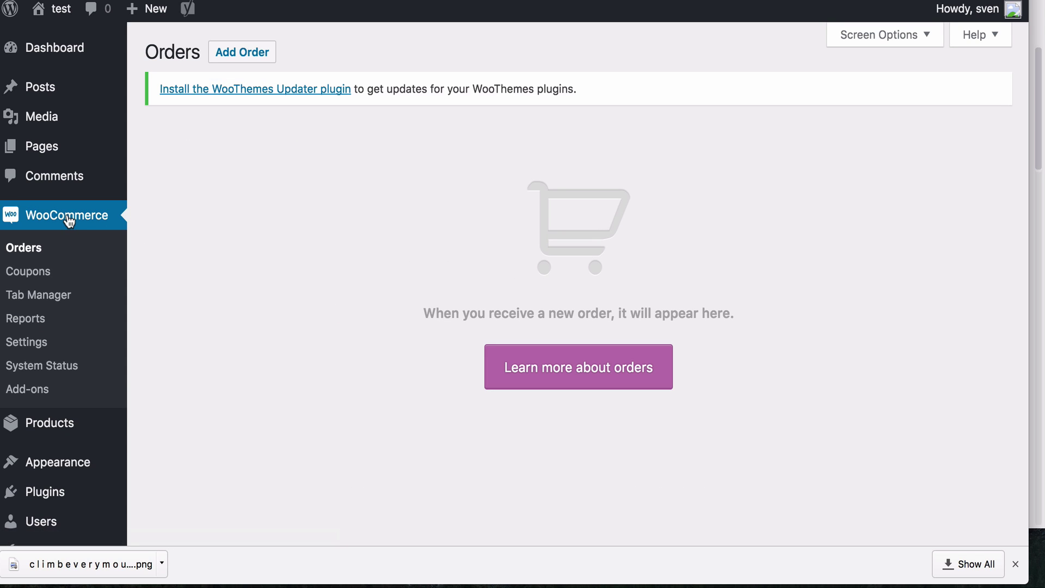
click(33, 276)
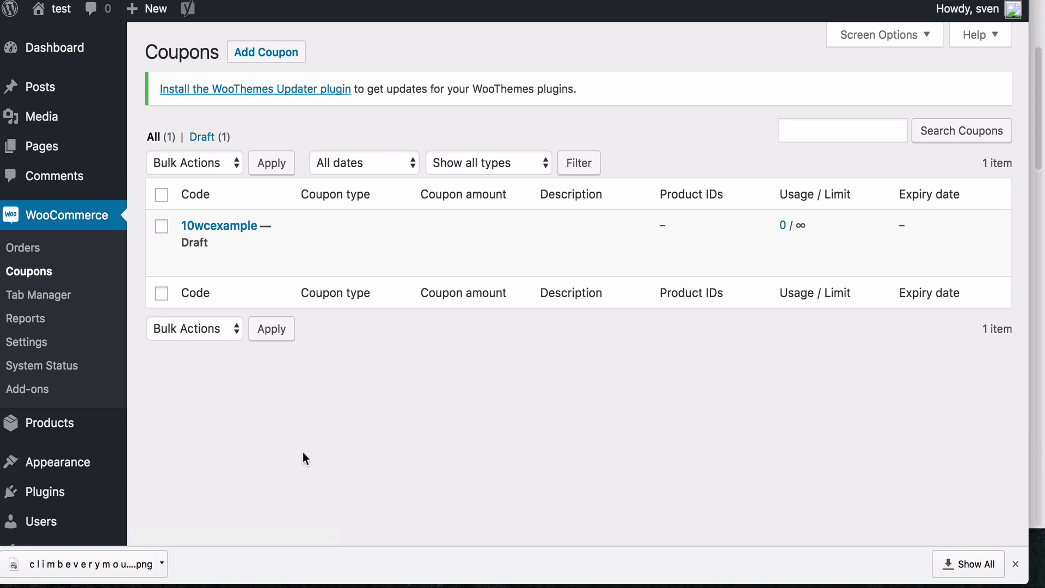
Step: Add a new coupon with code test10 and description '10% off the cart purchase'
click(268, 55)
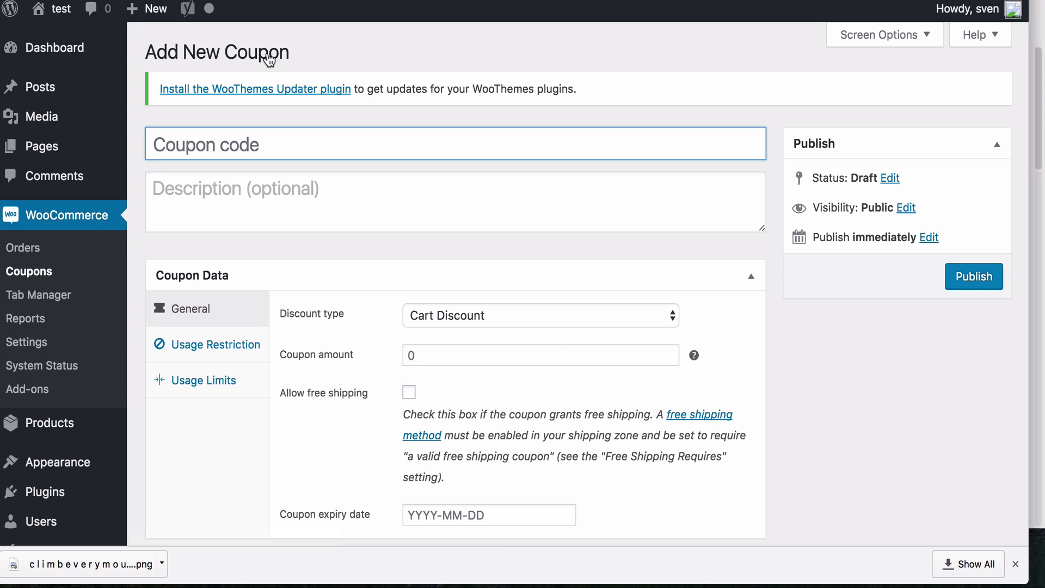
text(test10)
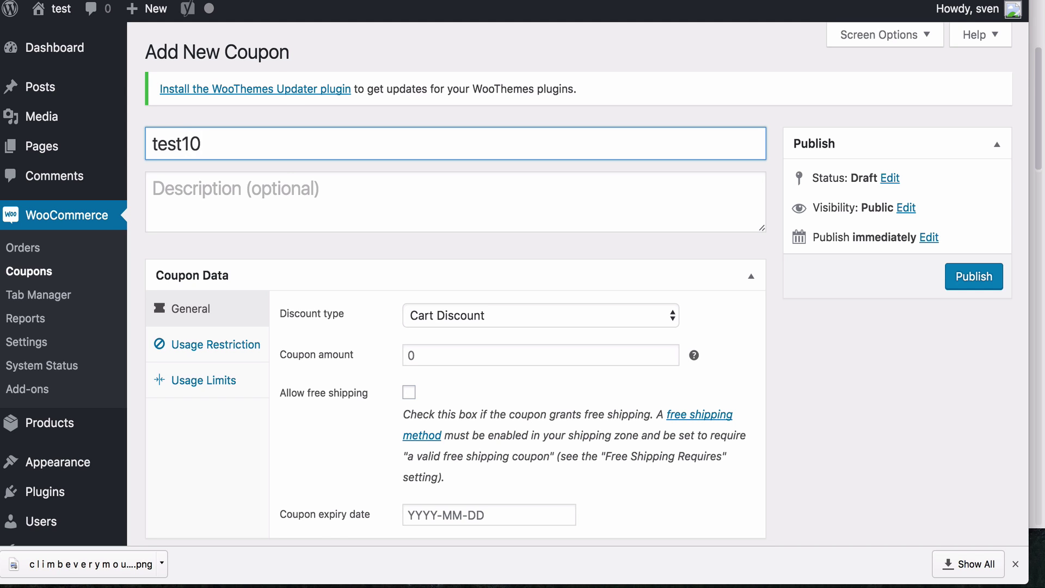
click(274, 196)
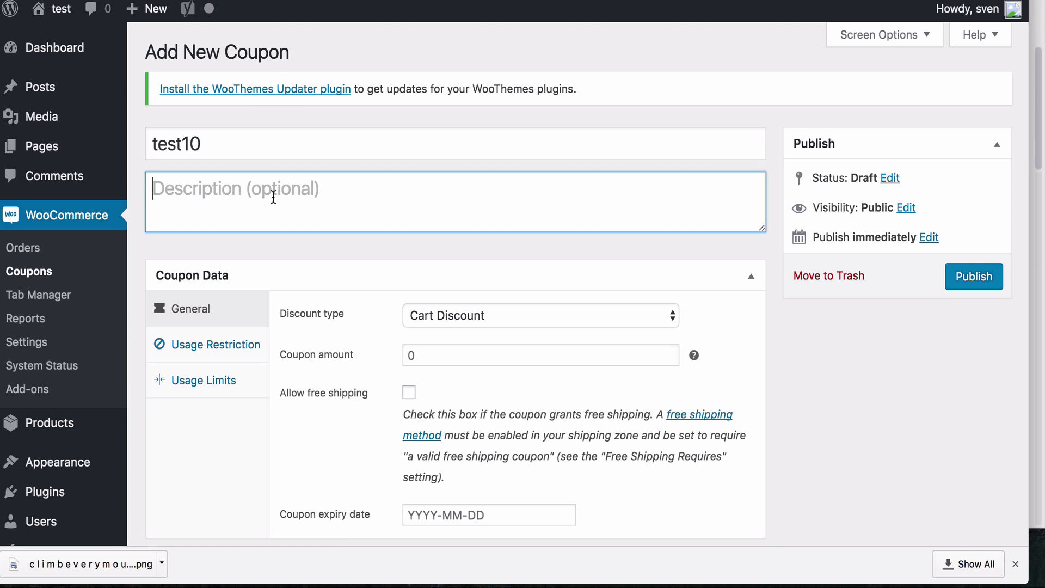
text(10% offf)
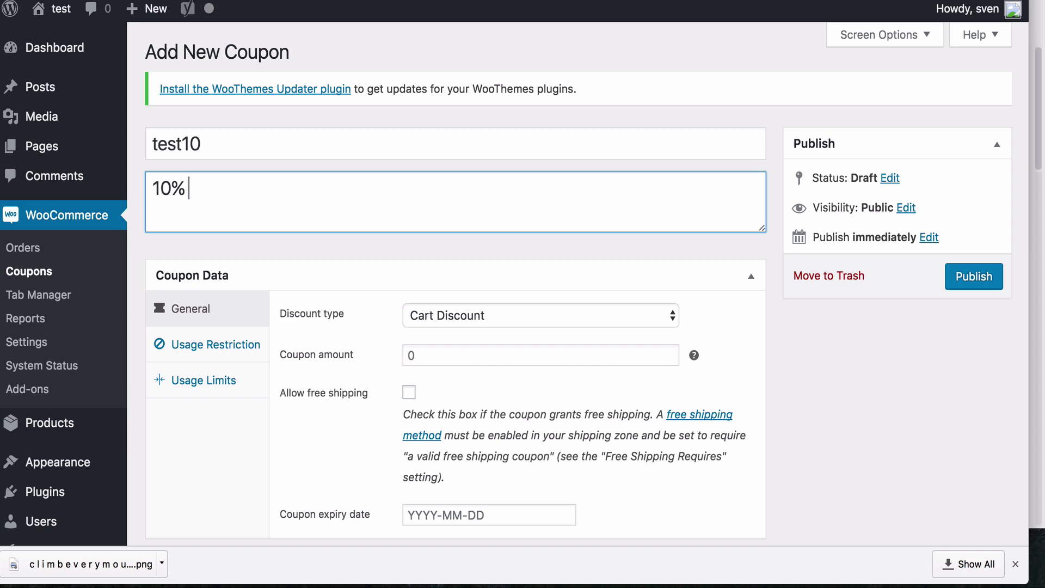
key(BackSpace)
key(BackSpace)
text(the cart purchase)
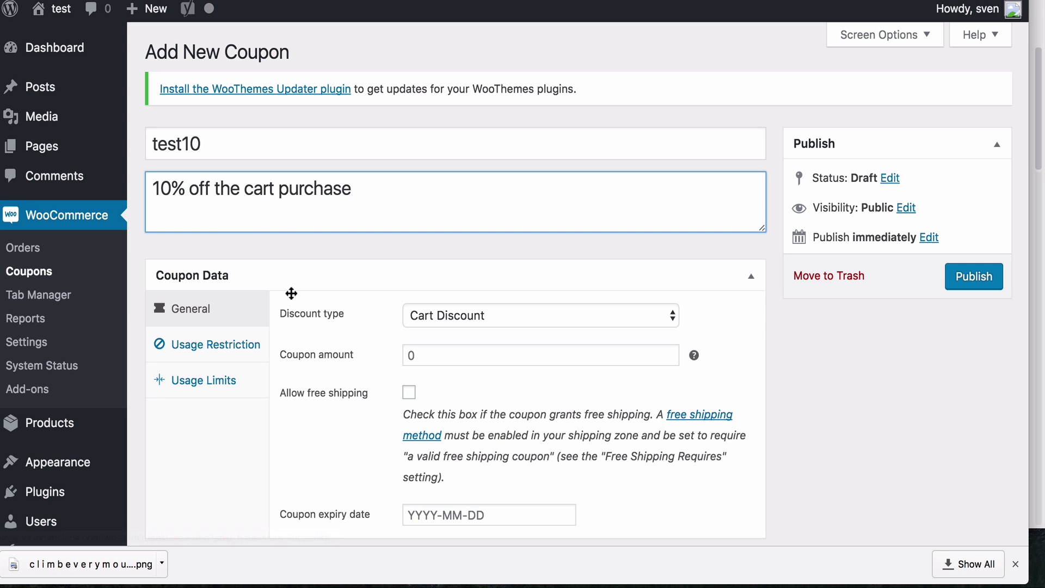
scroll(292, 293, down, 1)
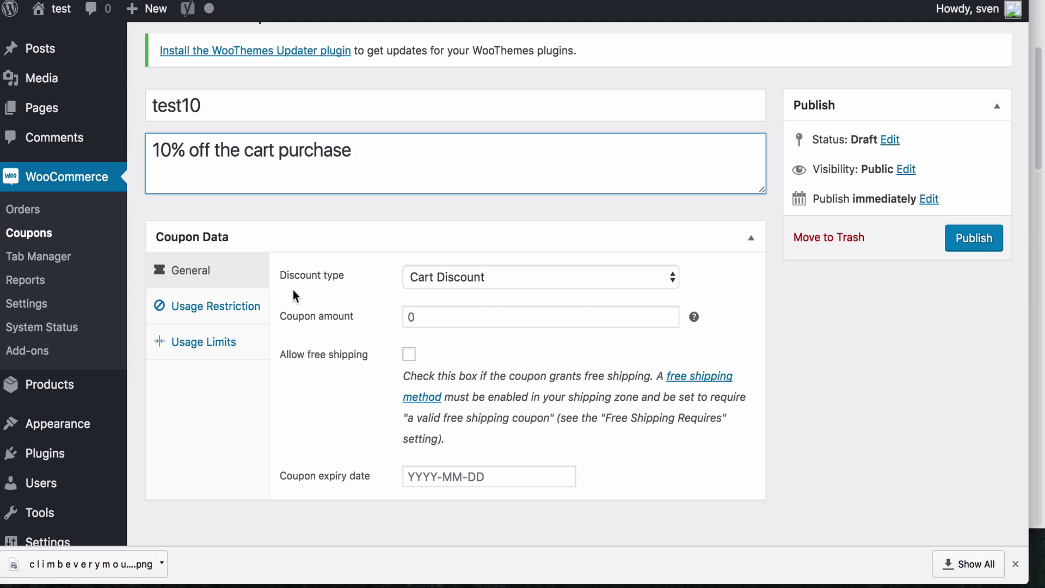
Step: Set test10 to Cart % Discount with coupon amount 10, then show its Usage Restriction settings
click(474, 279)
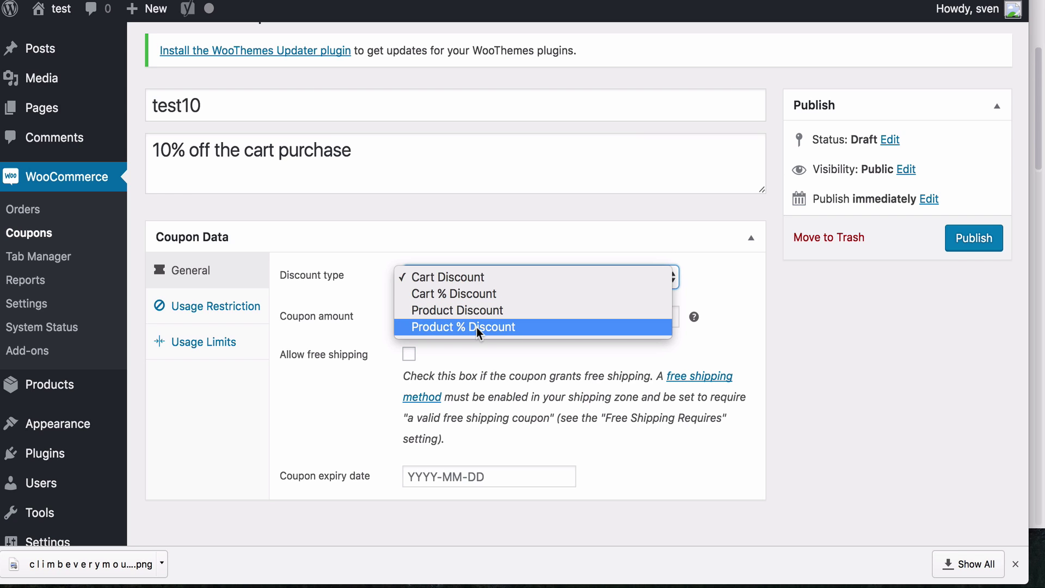
click(469, 294)
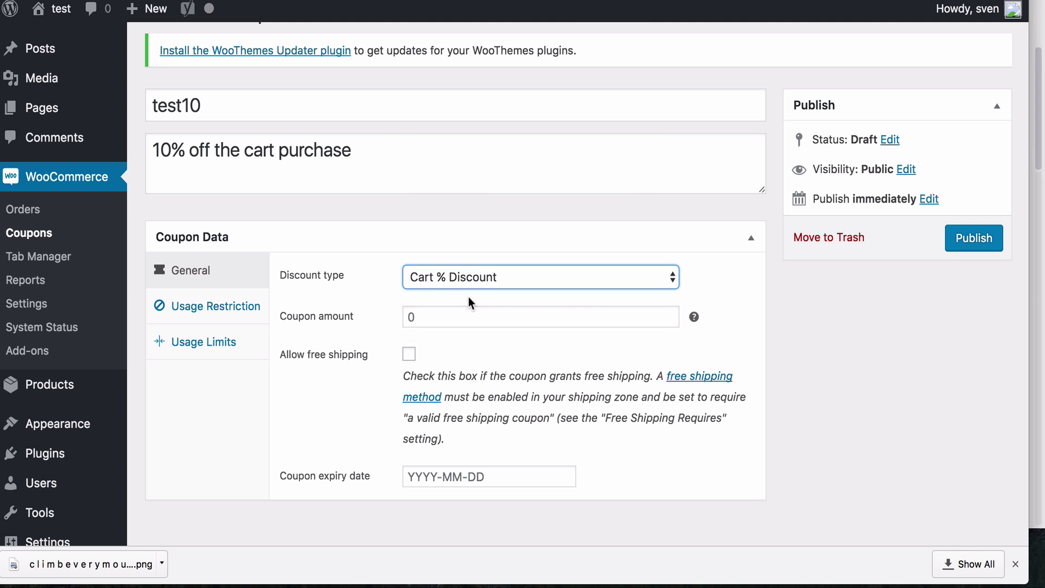
double_click(453, 318)
text(10)
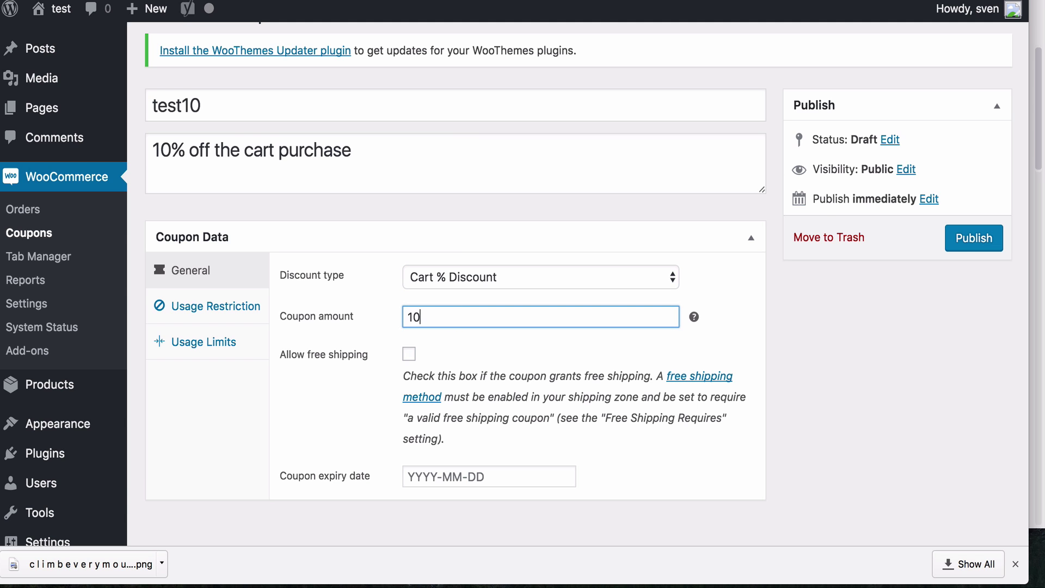
click(329, 391)
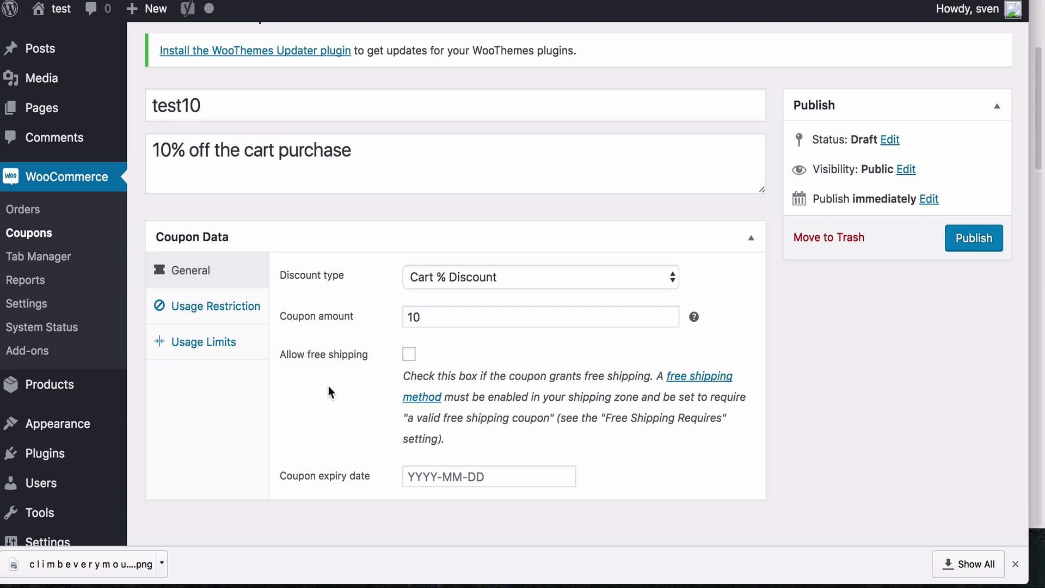
scroll(329, 391, down, 1)
scroll(328, 391, down, 1)
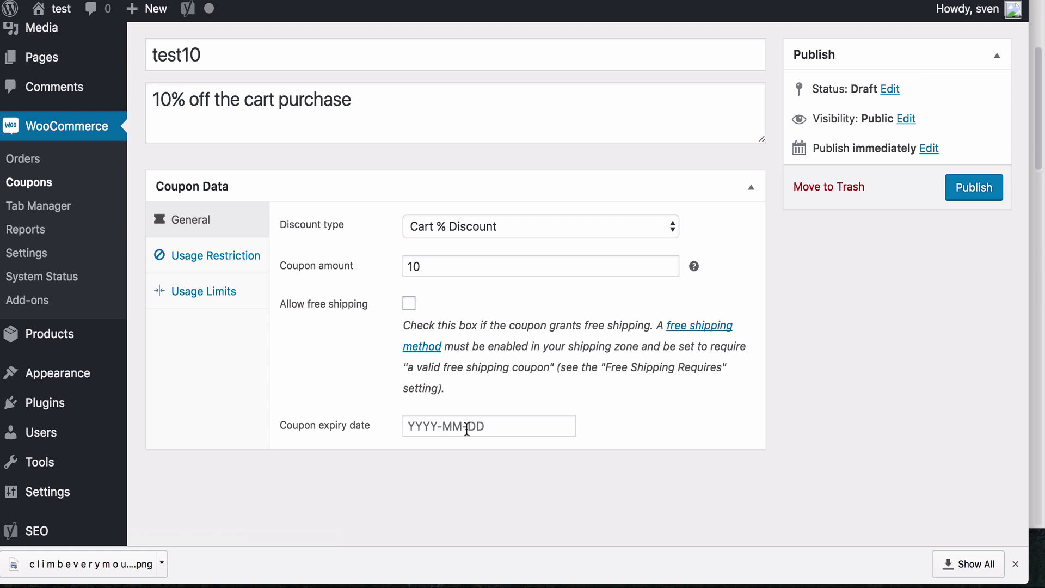
click(257, 270)
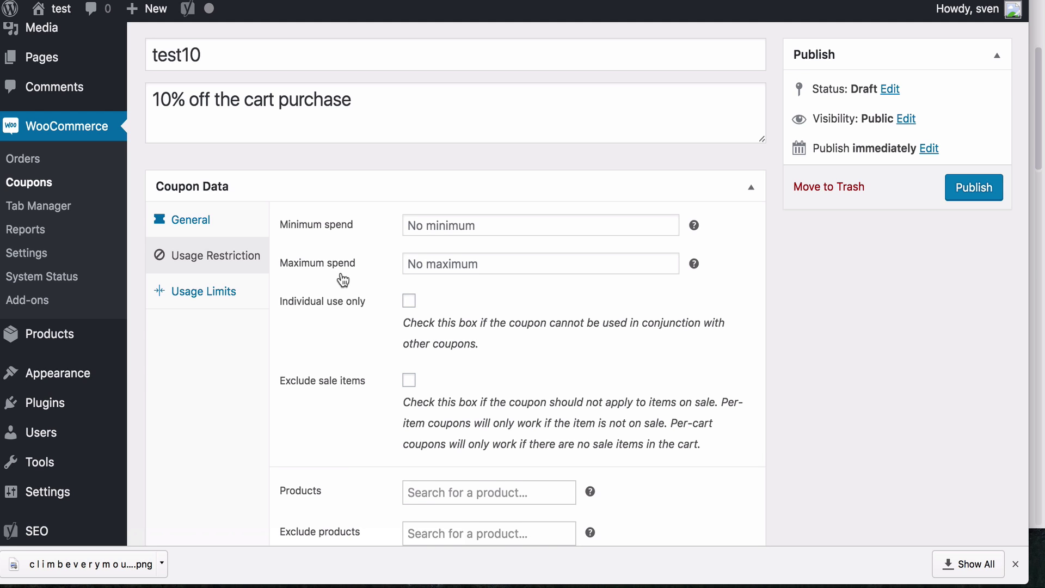
Step: Tick 'Individual use only' for the test10 coupon
scroll(354, 305, down, 1)
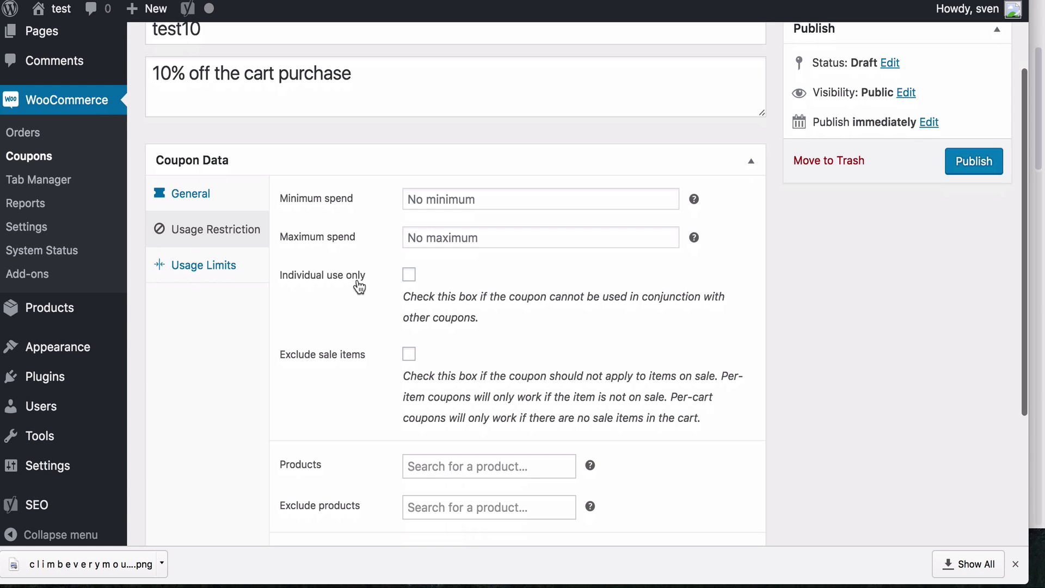
click(411, 276)
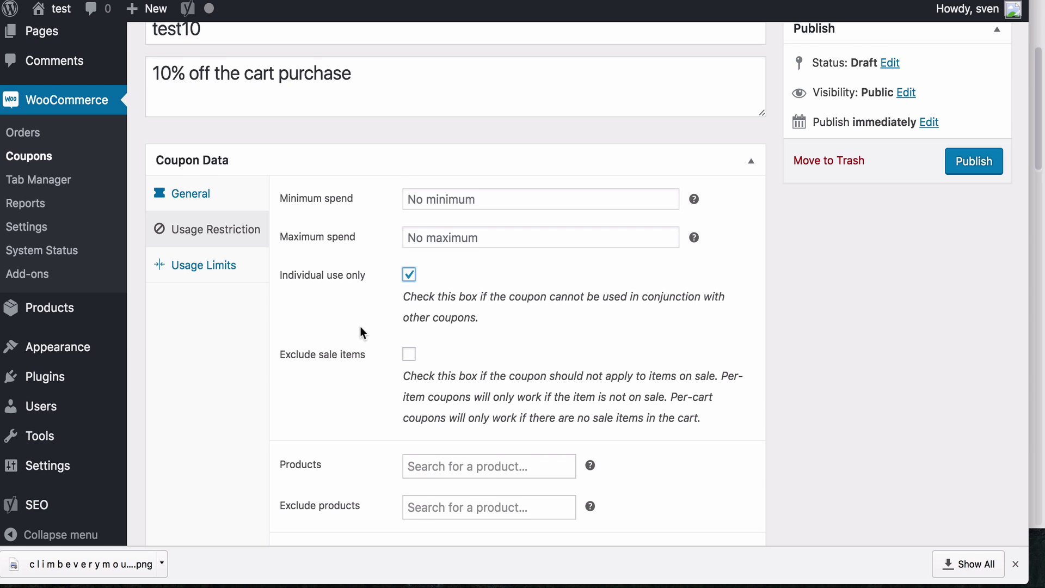
scroll(361, 332, down, 2)
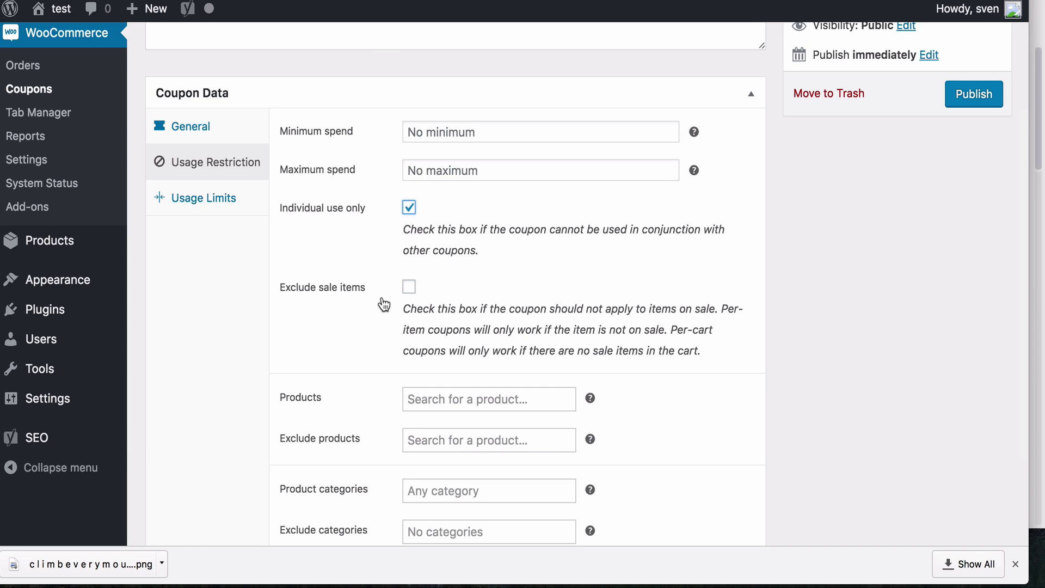
Step: Tick 'Exclude sale items' so test10's discount doesn't apply to sale products
click(410, 294)
scroll(376, 335, down, 5)
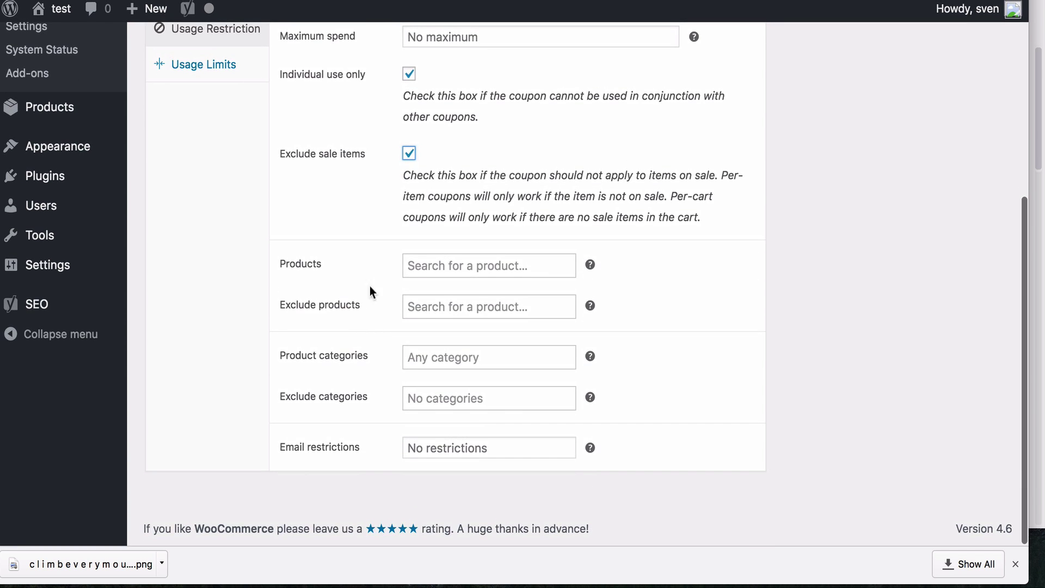
scroll(369, 256, up, 5)
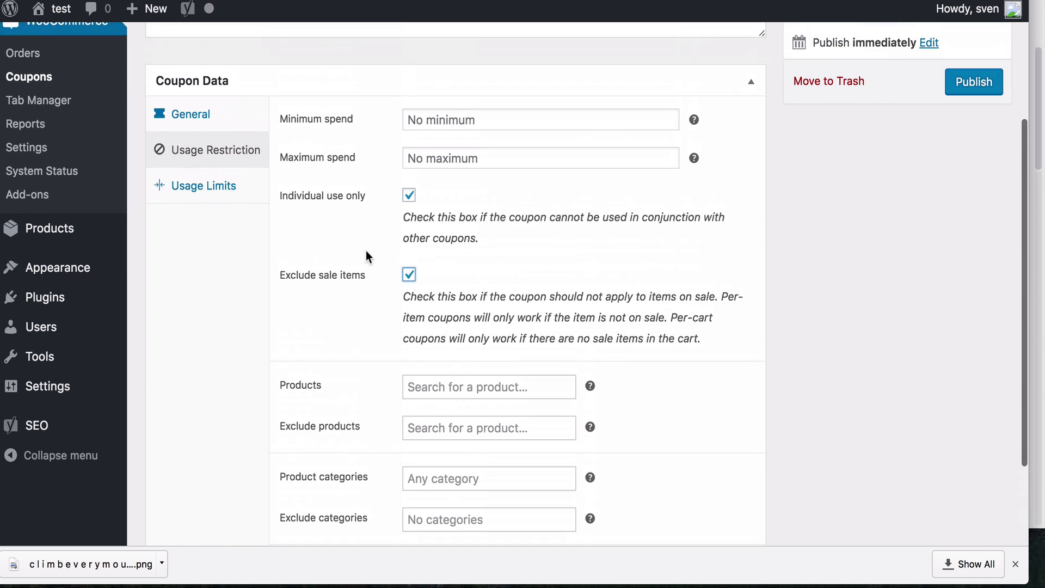
scroll(366, 256, up, 1)
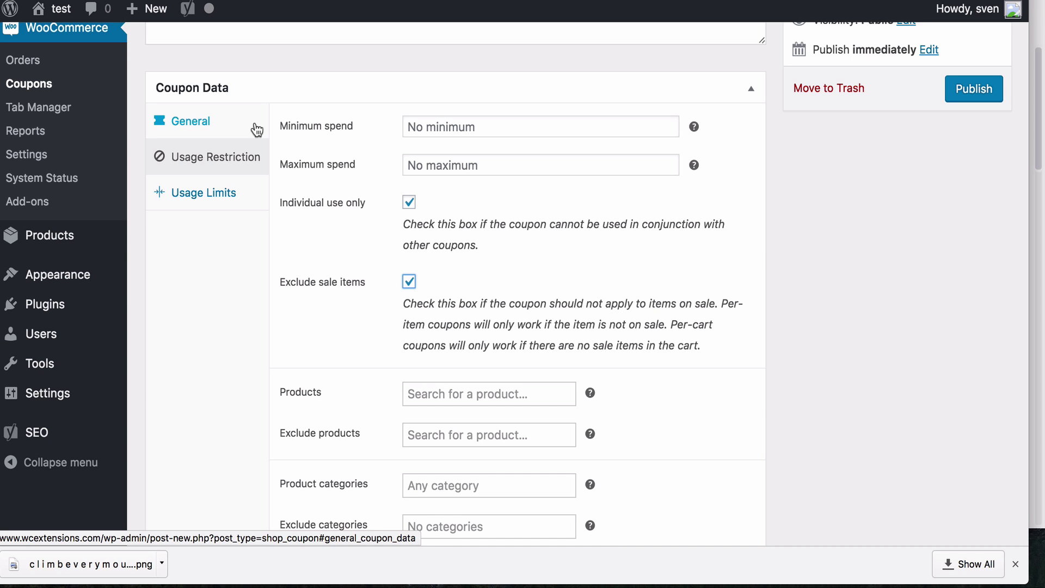
scroll(341, 289, down, 5)
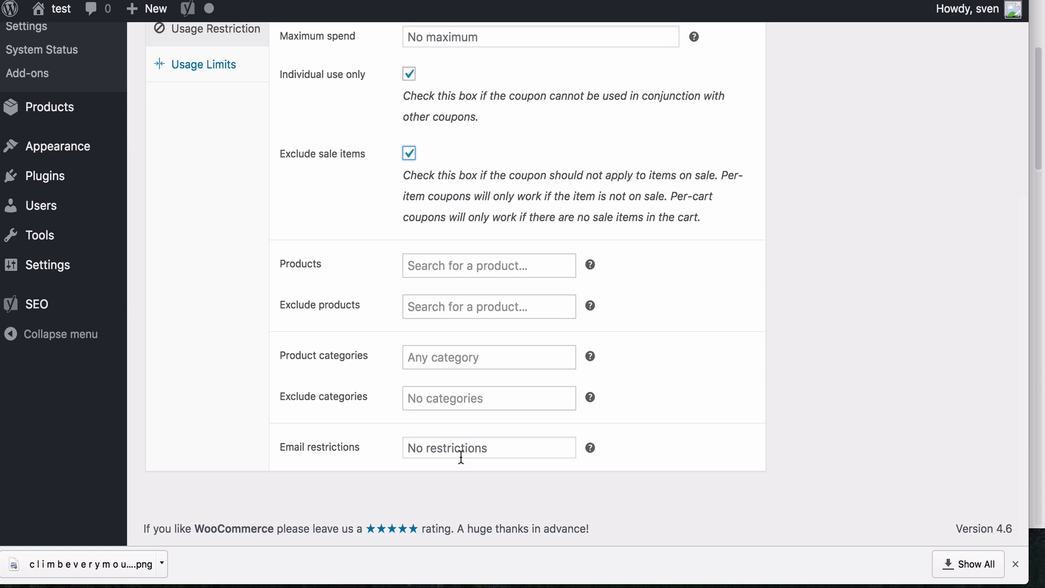
scroll(221, 296, up, 1)
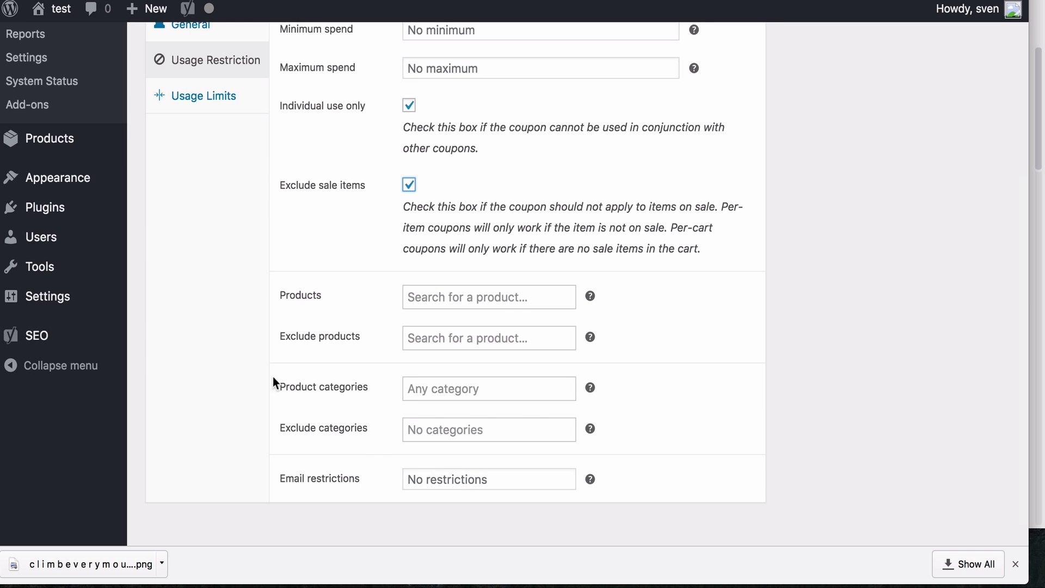
scroll(260, 369, up, 5)
Step: On the Usage Limits tab, set test10's usage limit per user to 1
click(256, 329)
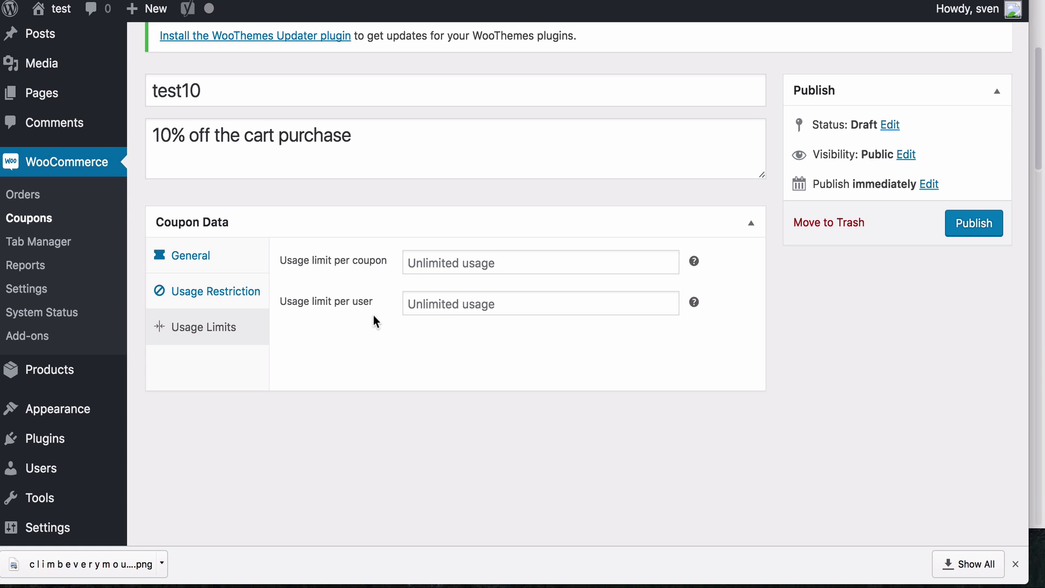
click(440, 305)
text(1)
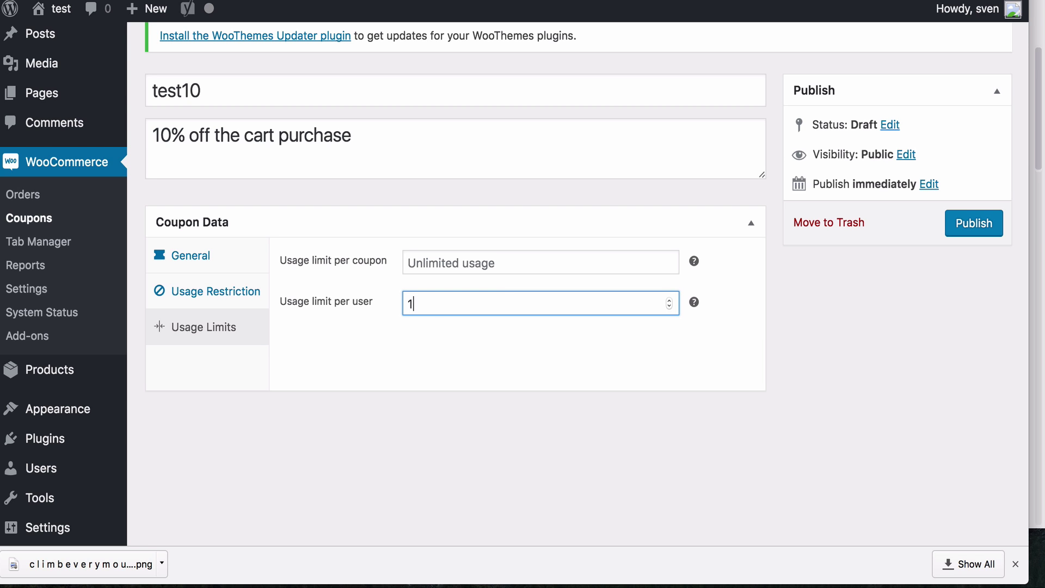
scroll(380, 328, down, 3)
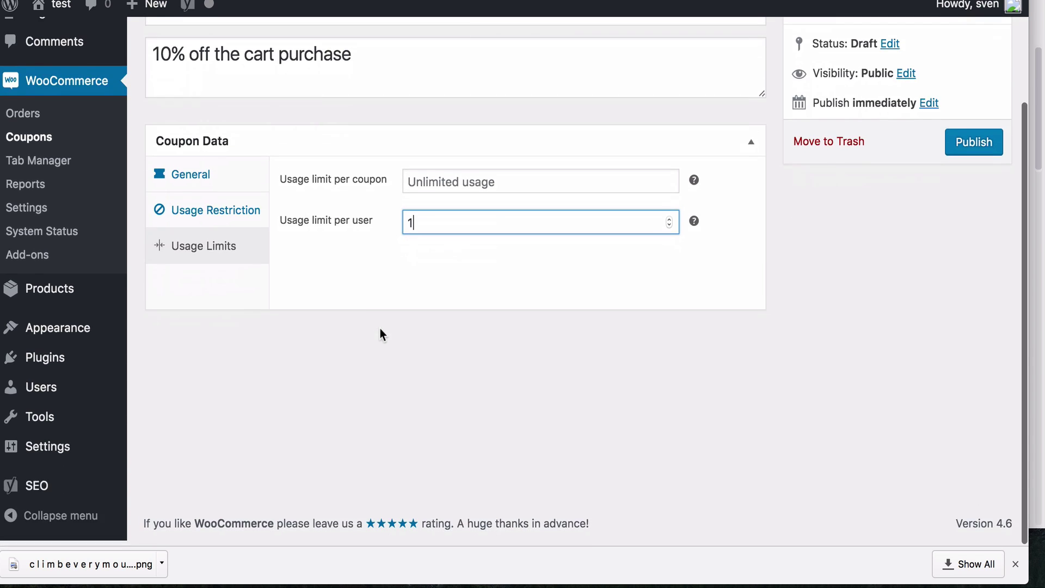
scroll(380, 329, up, 4)
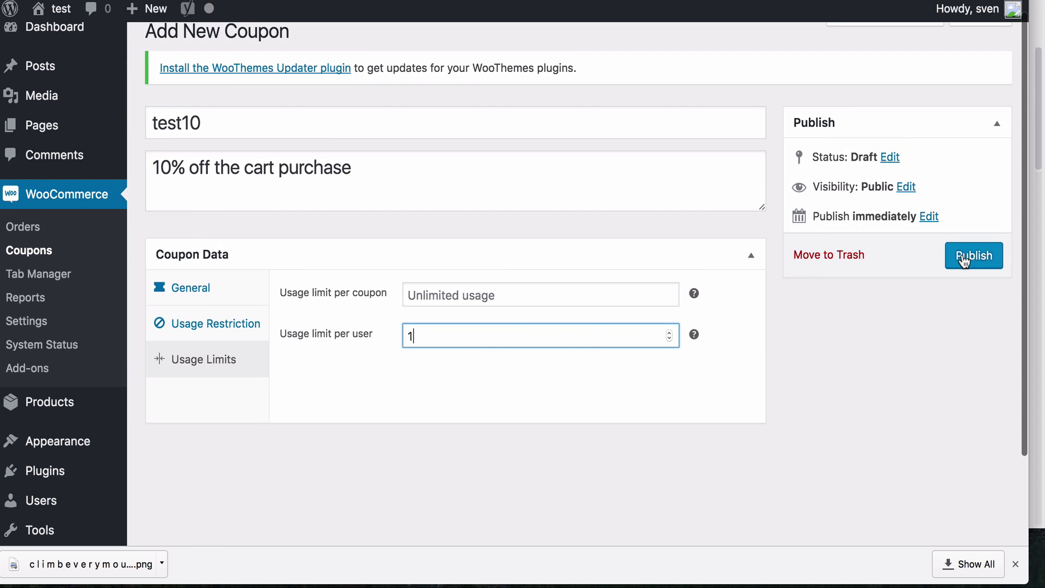
Step: Publish test10 and return to the WooCommerce Coupons list
click(965, 254)
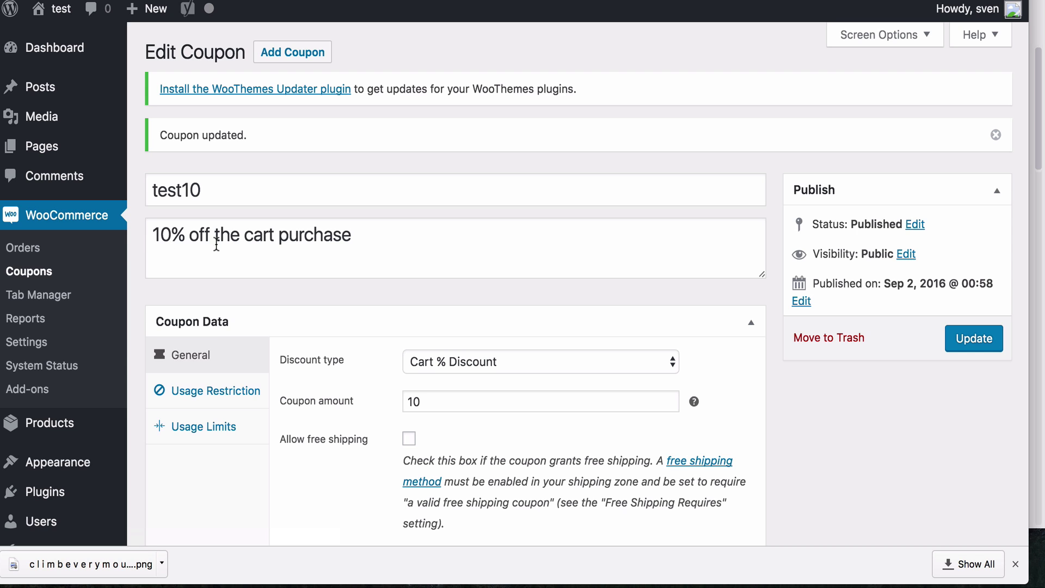
click(42, 275)
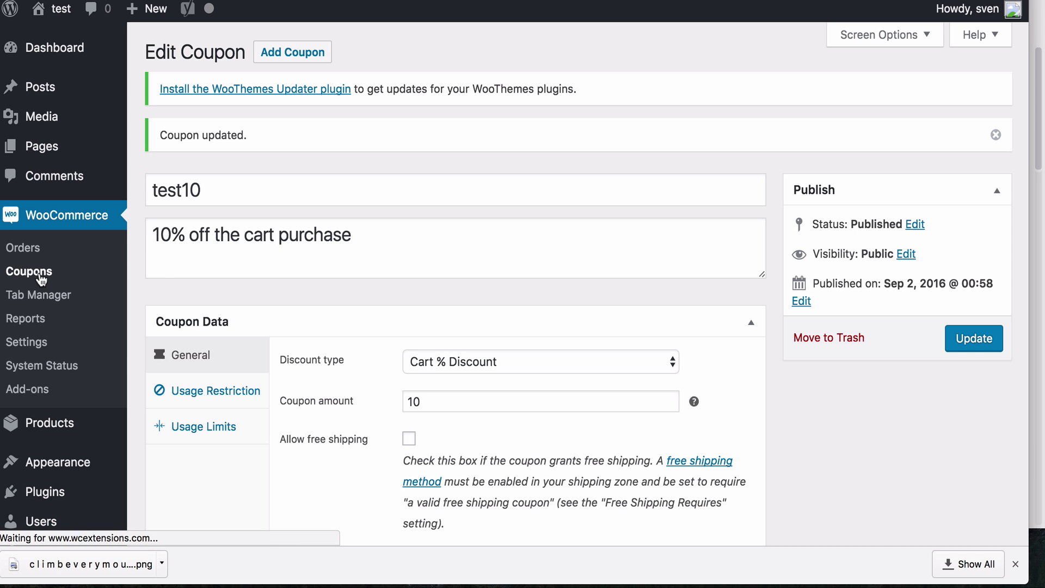